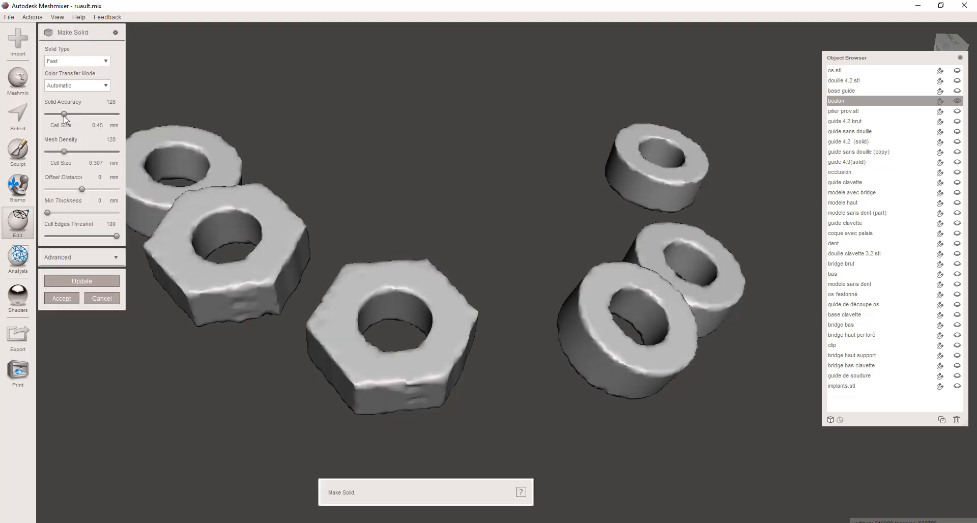
- Convert the boulon object into a solid with solid accuracy 512 and mesh density 289
left_click_drag(64, 115, 63, 115)
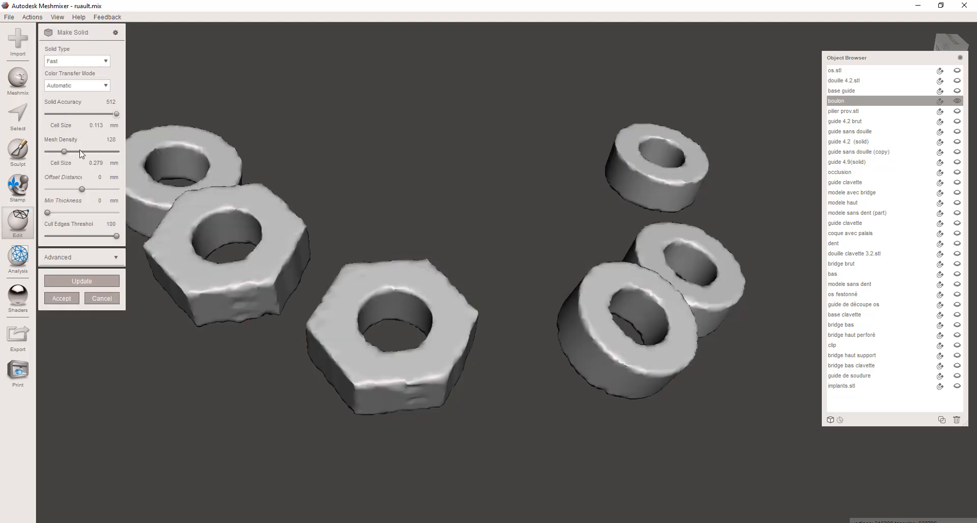
left_click(84, 281)
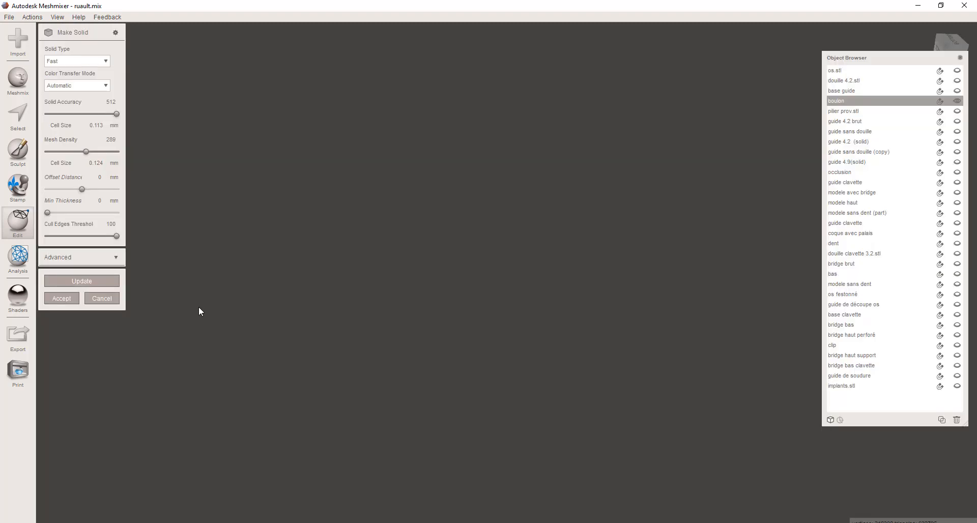
right_click_drag(258, 369, 218, 359)
right_click_drag(413, 330, 438, 418)
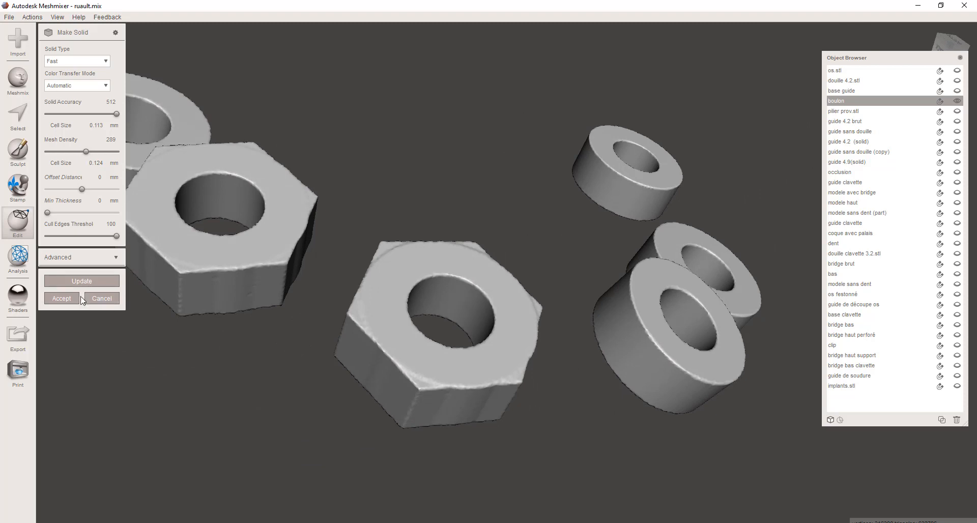
left_click(61, 299)
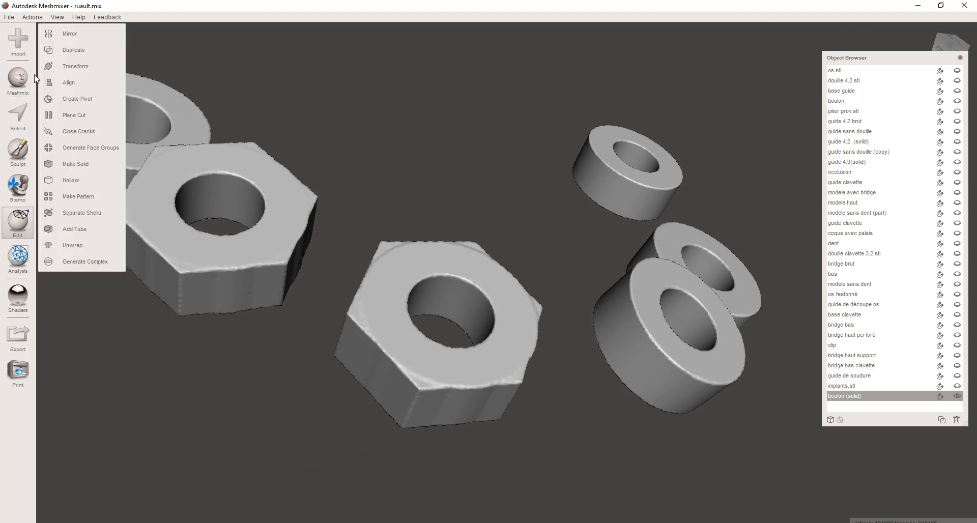
- Try to join the nearest hexagonal nut and ring by sculpting brush strokes out from each of them
left_click(19, 156)
mouse_move(74, 64)
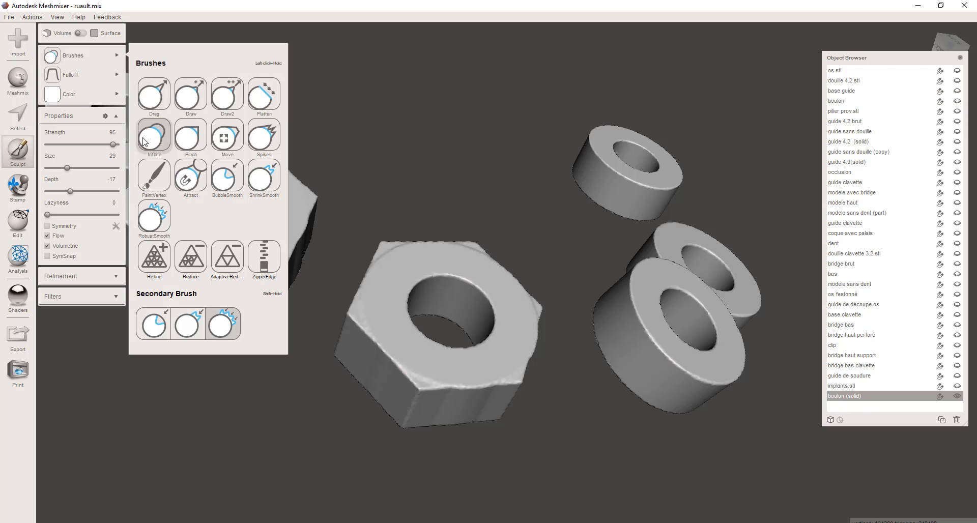
right_click_drag(589, 323, 619, 328)
left_click_drag(645, 339, 610, 349)
right_click_drag(648, 351, 516, 349)
right_click_drag(309, 334, 281, 339)
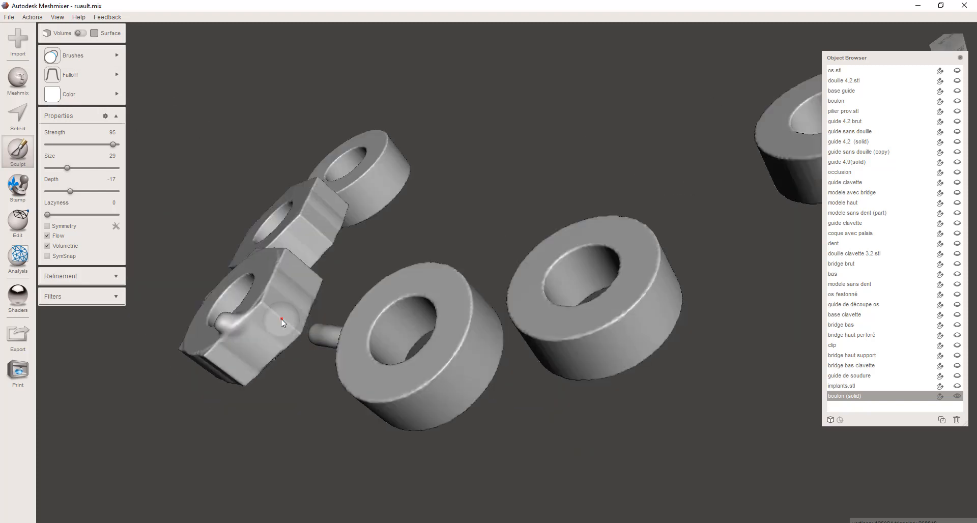
left_click_drag(281, 319, 313, 334)
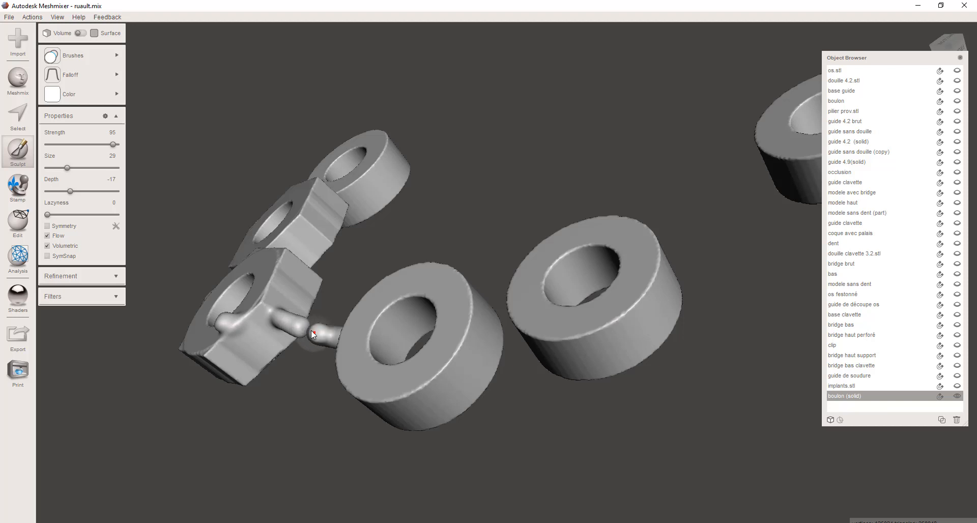
right_click_drag(313, 335, 423, 354)
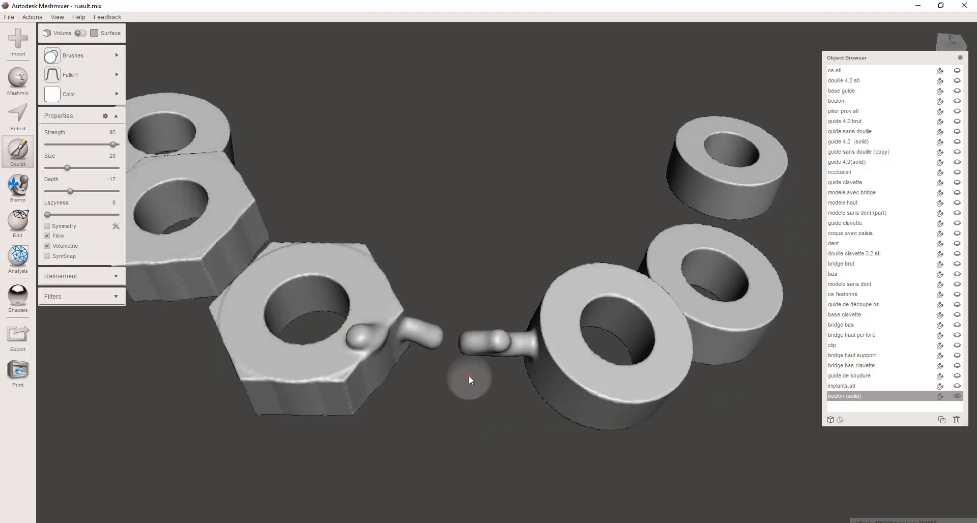
- Undo the sculpted strokes between the hexagonal nut and the ring
key("ctrl+z")
key("ctrl+z")
key("ctrl+z")
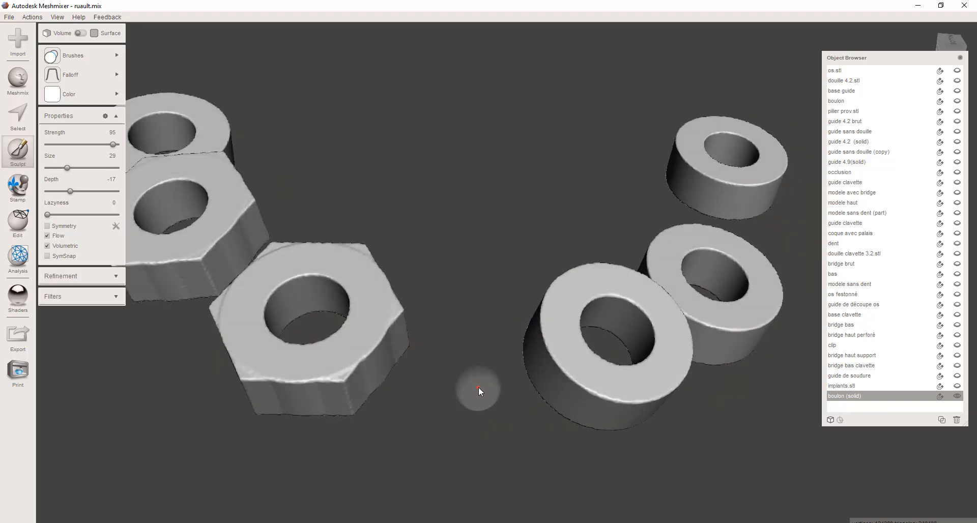
- Select the ring's outer wall facing the hexagonal nut with the Unwrap Brush and smooth the selection's boundary
right_click_drag(478, 388, 549, 401)
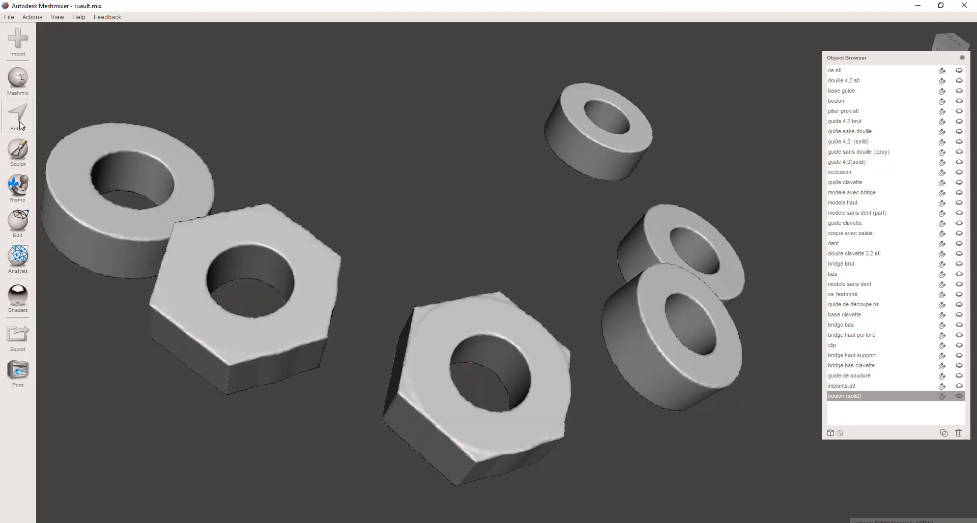
left_click(18, 125)
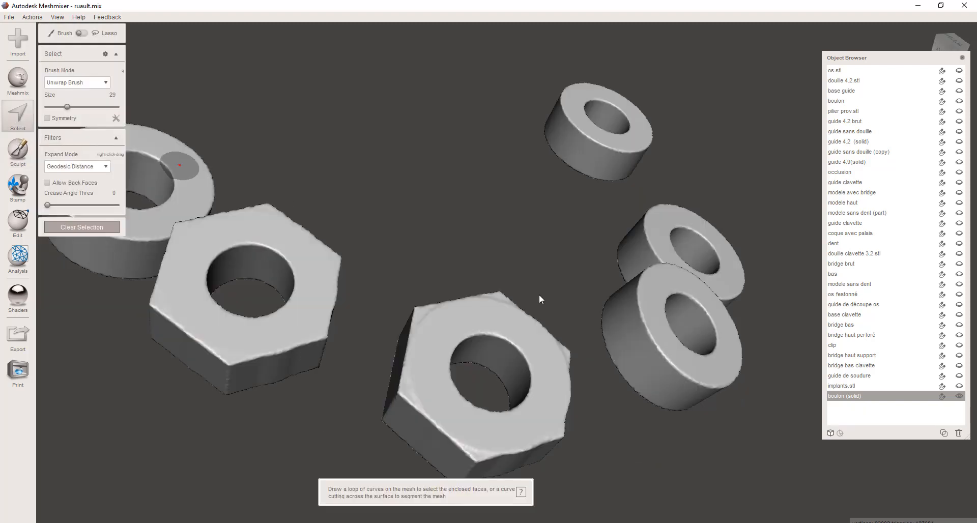
left_click_drag(619, 314, 624, 323)
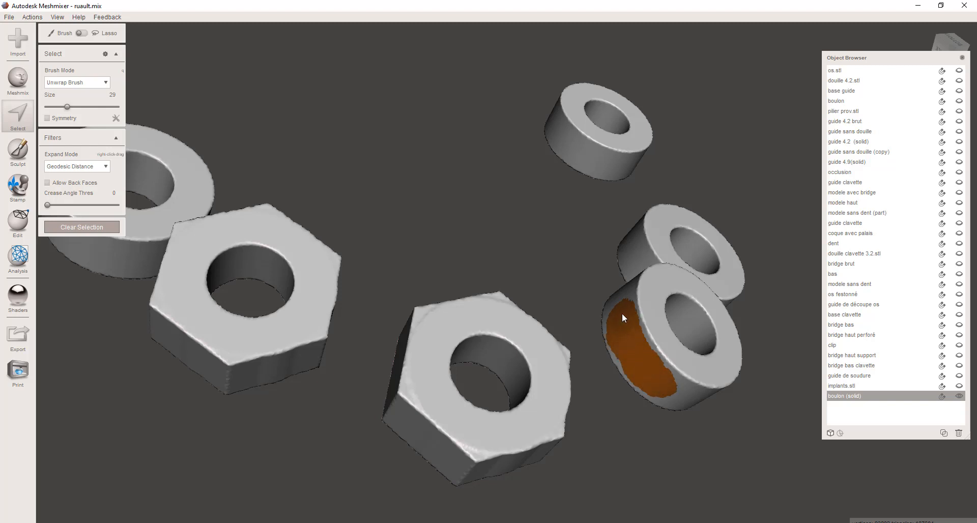
key("b")
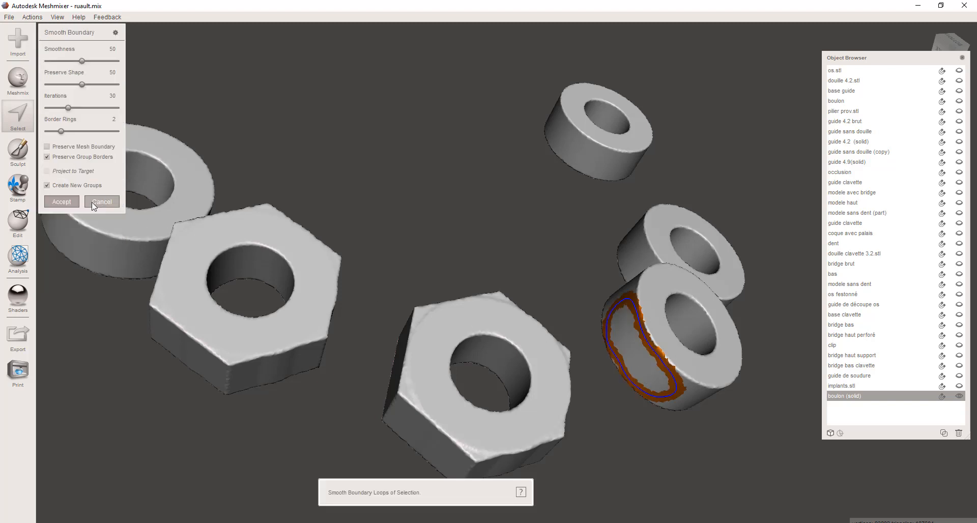
left_click(62, 202)
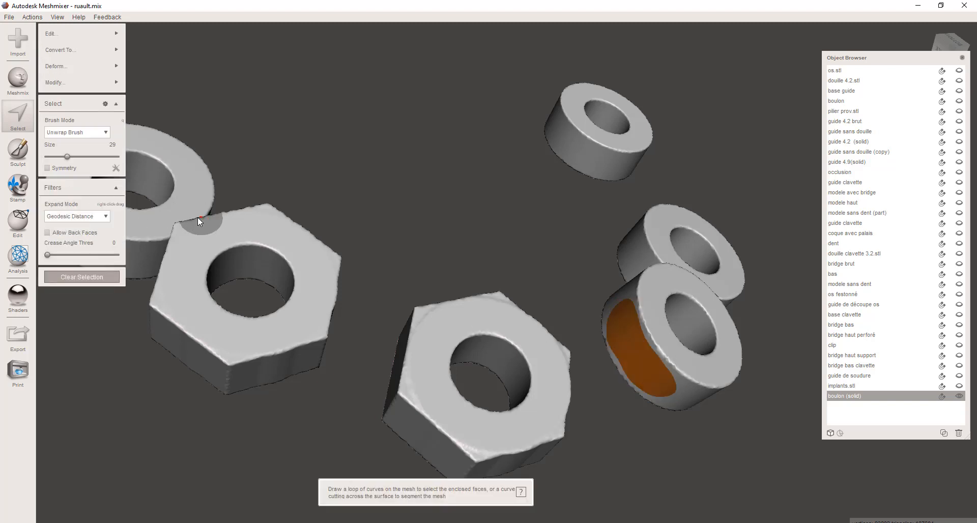
- Extrude the selected patch of the ring's wall outward toward the hexagonal nut using a Face Transform
key("t")
right_click_drag(405, 169, 490, 262)
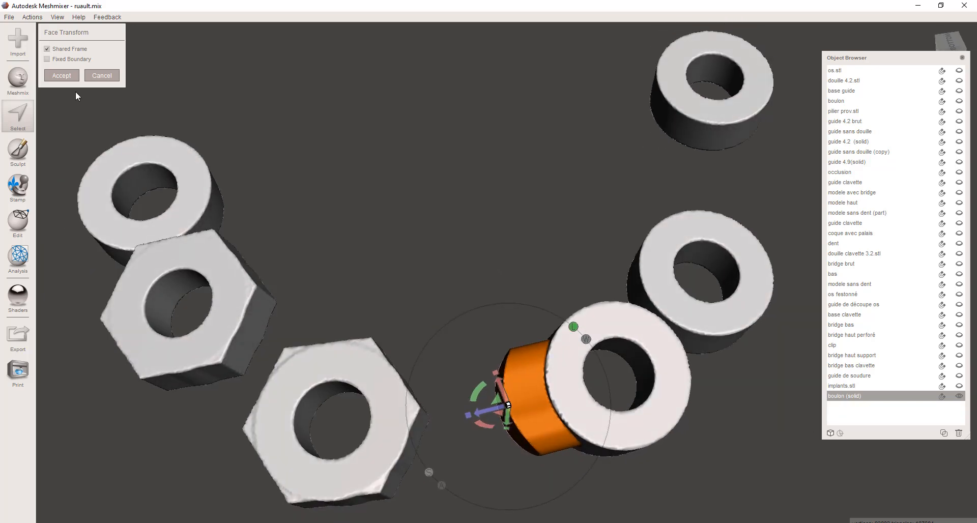
left_click(61, 75)
- Extend the ring's extrusion with a second segment reaching close to the hexagonal nut, and clear the selection
right_click_drag(377, 166, 405, 170)
key("t")
right_click_drag(431, 206, 411, 275)
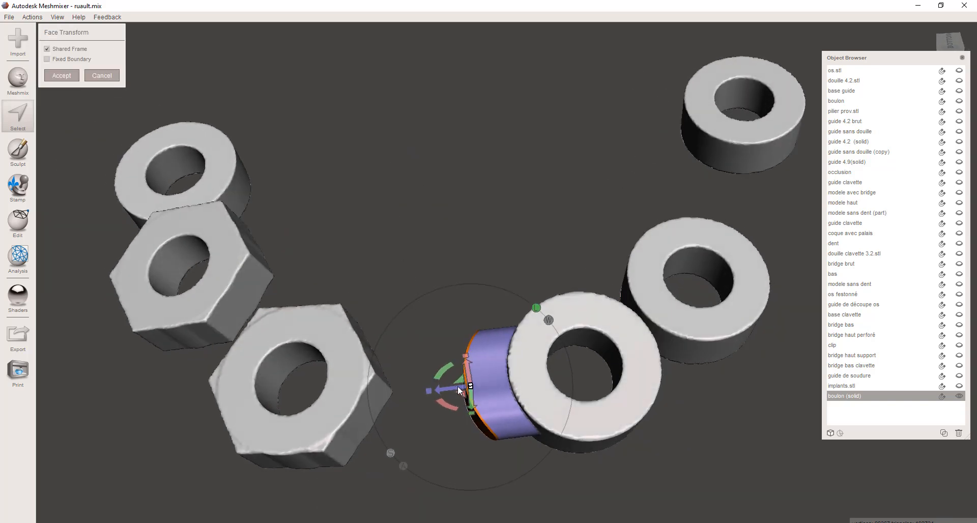
left_click_drag(458, 385, 412, 387)
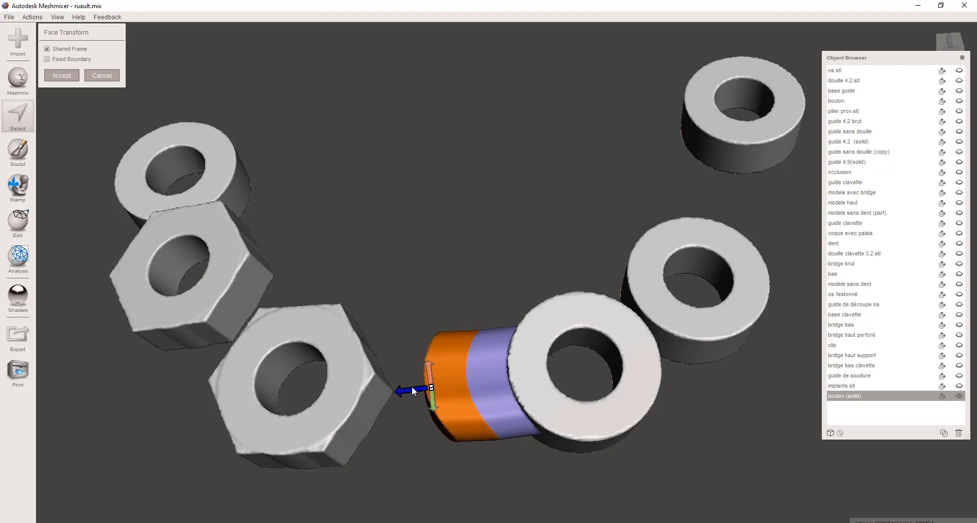
right_click_drag(399, 235, 128, 168)
left_click(74, 75)
left_click(62, 276)
- Select the hexagonal nut's side faces opposite the ring's extension and smooth the selection's boundary
left_click(18, 115)
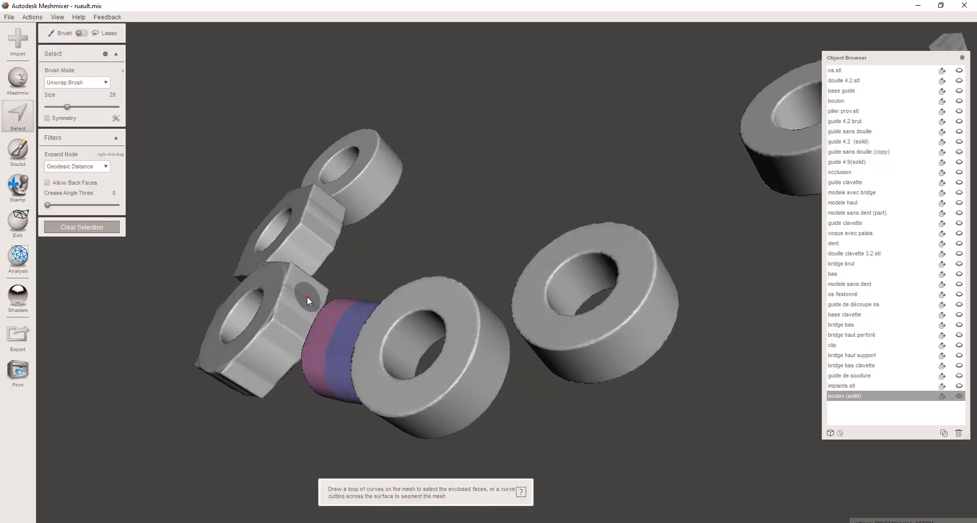
left_click_drag(307, 297, 289, 339)
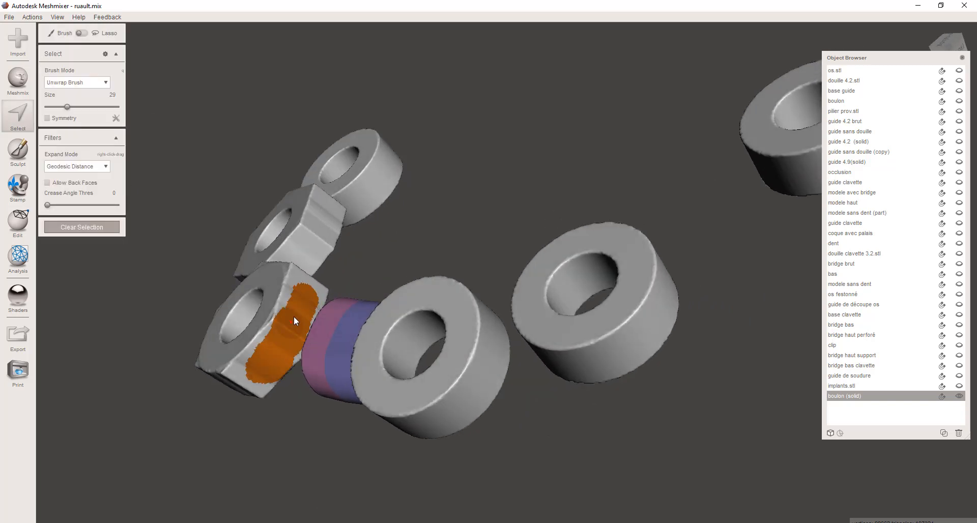
left_click_drag(254, 366, 254, 365)
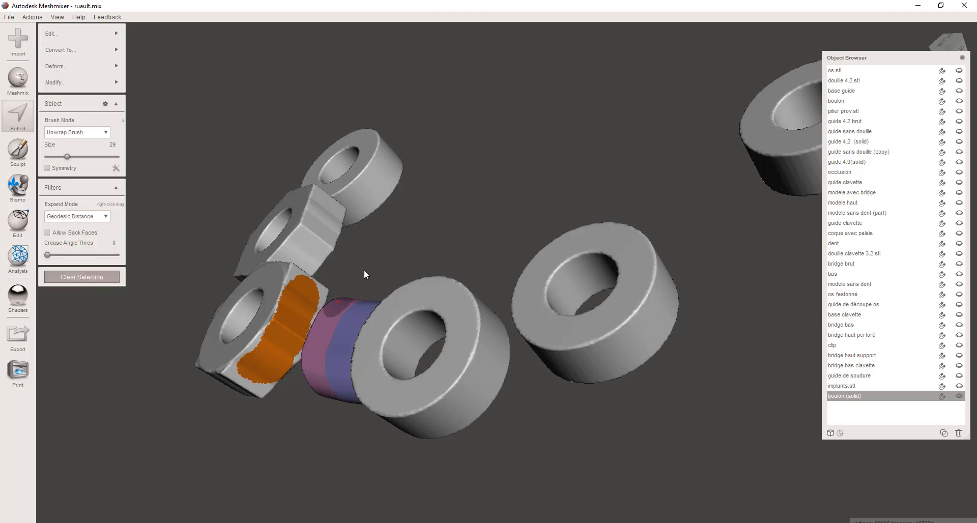
key("r")
left_click(62, 202)
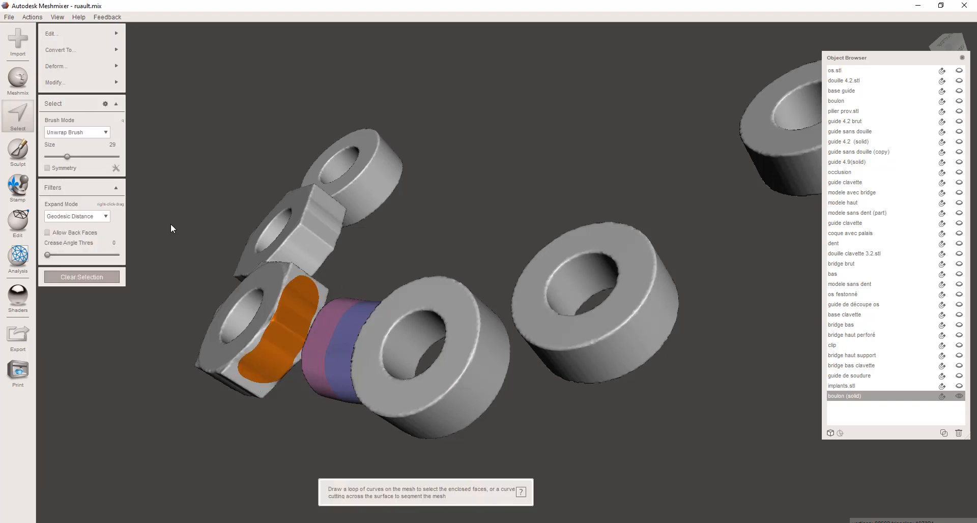
- Extrude the nut's selected side faces until they overlap the ring's extension, and clear the selection
right_click_drag(170, 224, 468, 404)
key("t")
key("ctrl+z")
left_click_drag(455, 419, 518, 419)
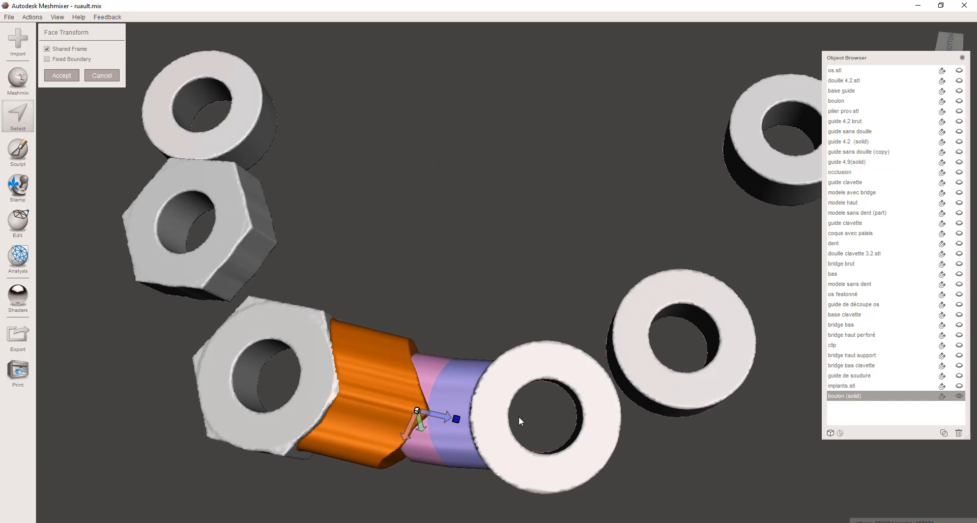
left_click_drag(401, 445, 410, 439)
right_click_drag(410, 438, 385, 387)
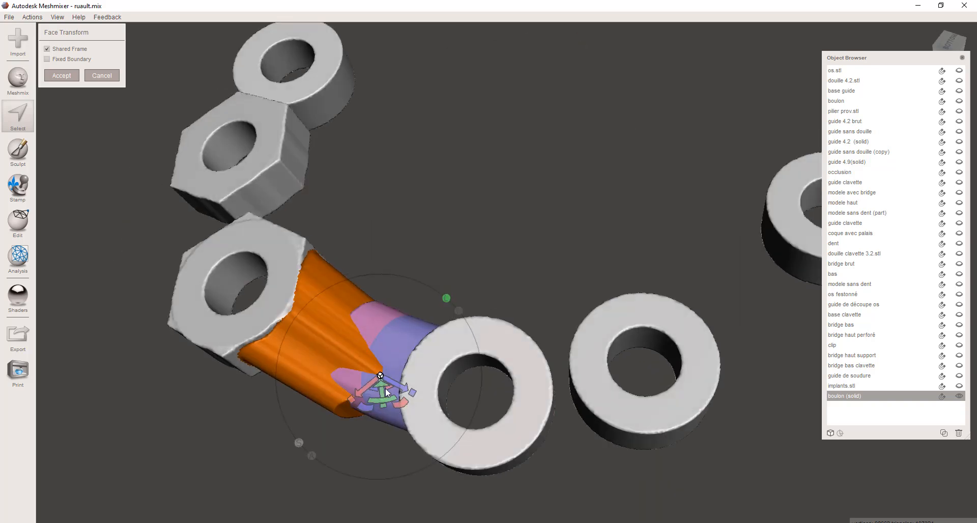
left_click(66, 77)
right_click_drag(316, 316, 346, 168)
left_click(94, 282)
- Fuse the overlapping extensions with Make Solid at solid accuracy 512 and an increased mesh density
right_click_drag(356, 213, 264, 291)
left_click(20, 224)
left_click(66, 122)
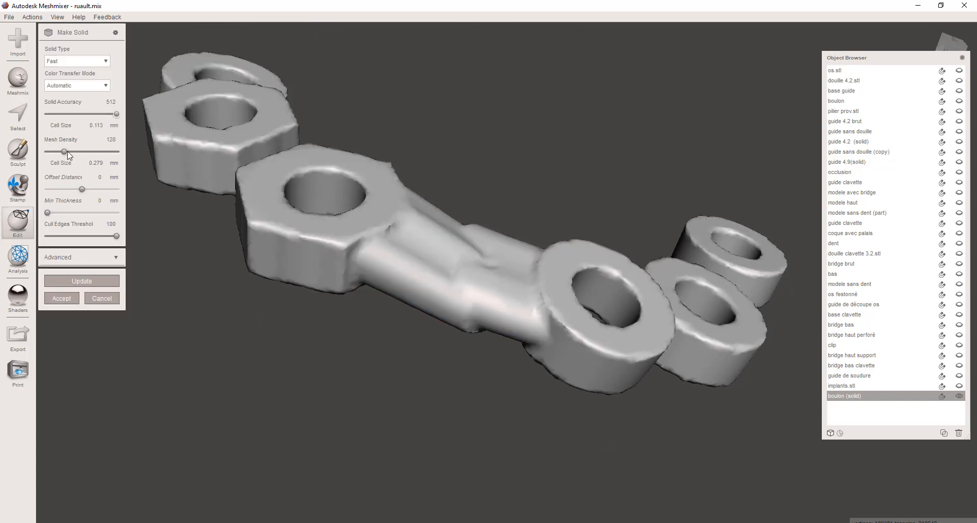
left_click_drag(67, 151, 86, 151)
left_click(62, 298)
- Try smoothing the bridge between the hexagonal nut and the ring with a size 43 brush, and undo the result
left_click(17, 150)
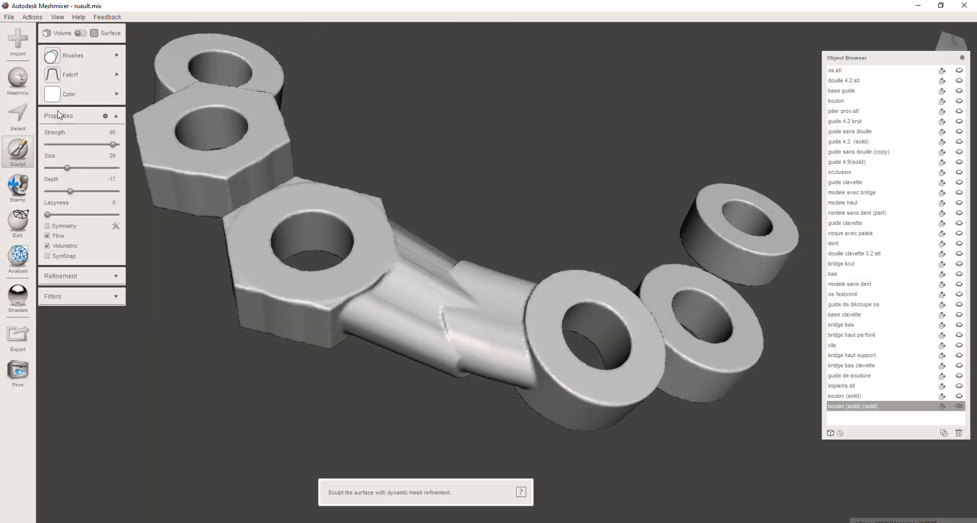
left_click(51, 55)
left_click_drag(73, 169, 77, 168)
right_click_drag(409, 327, 173, 297)
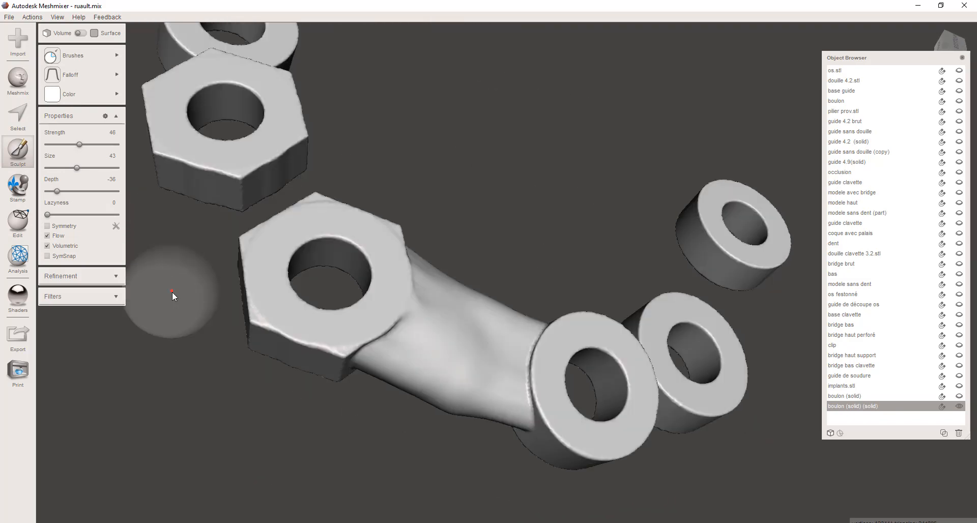
key("ctrl+z")
right_click_drag(408, 320, 392, 321)
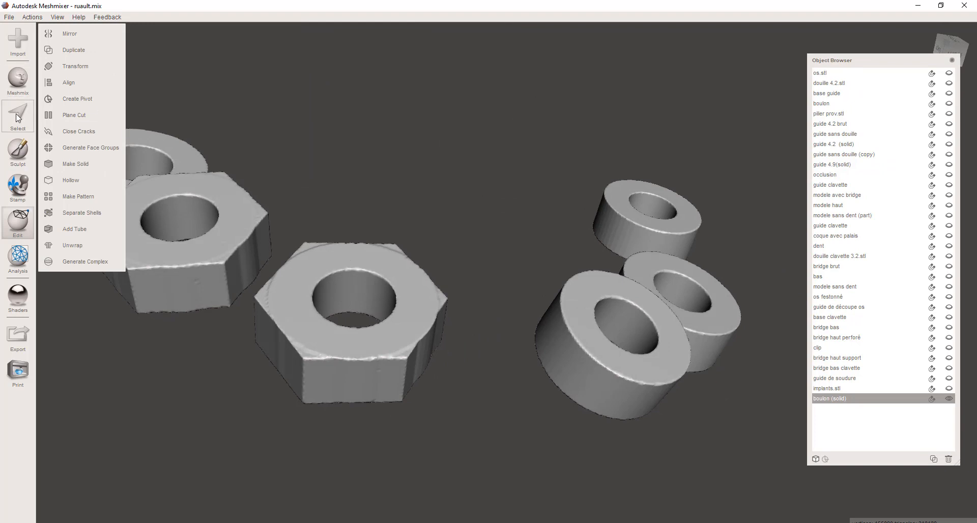
- Add a box to the scene as a separate object and scale it uniformly to 6 mm
left_click(18, 79)
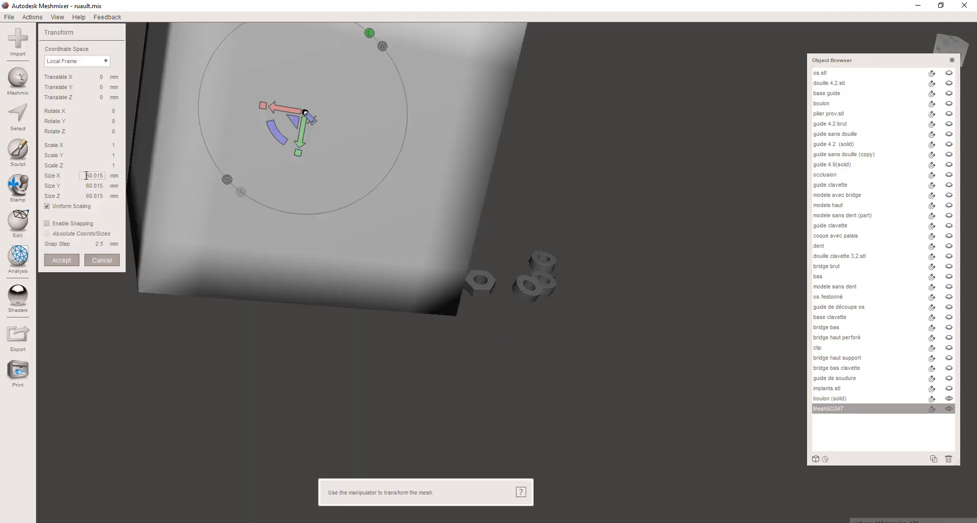
double_click(87, 176)
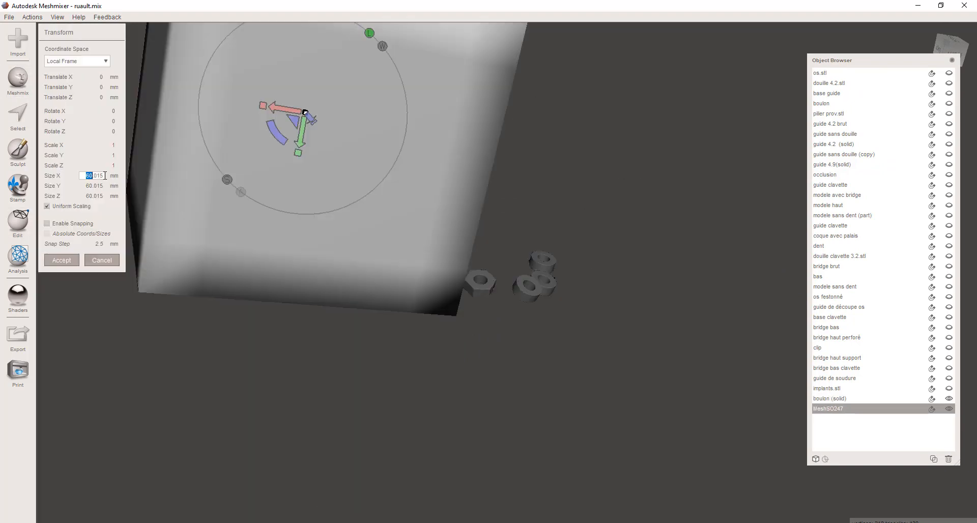
type("6")
key("Tab")
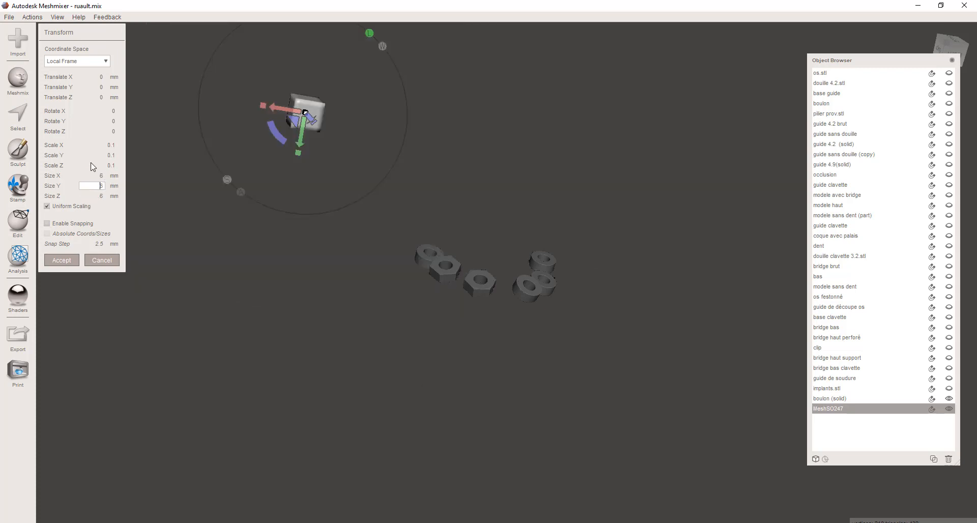
- Bring the box closer to the nuts and rings and scale it uniformly to about 5.46 mm
left_click_drag(301, 136, 320, 285)
left_click_drag(289, 257, 539, 298)
mouse_move(532, 267)
right_mouse_down()
mouse_move(537, 240)
mouse_move(526, 263)
right_mouse_up()
scroll(526, 263, "up", 3)
left_click_drag(539, 321, 489, 306)
right_click_drag(533, 338, 529, 448)
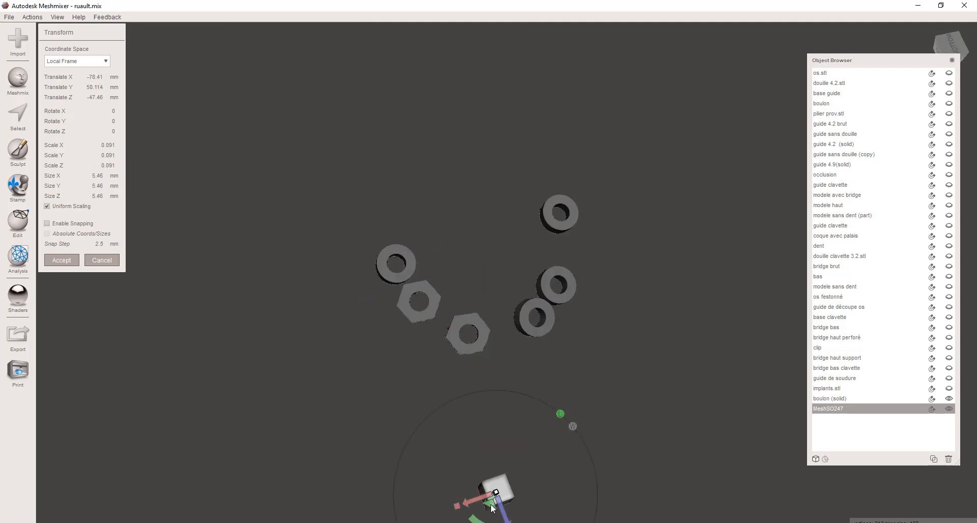
- Move the box next to the hexagonal nut nearest the gap between the nuts and the rings
left_click_drag(492, 500, 516, 284)
right_click_drag(516, 283, 504, 346)
left_click_drag(513, 229, 478, 294)
scroll(453, 359, "up", 3)
right_click_drag(478, 294, 434, 336)
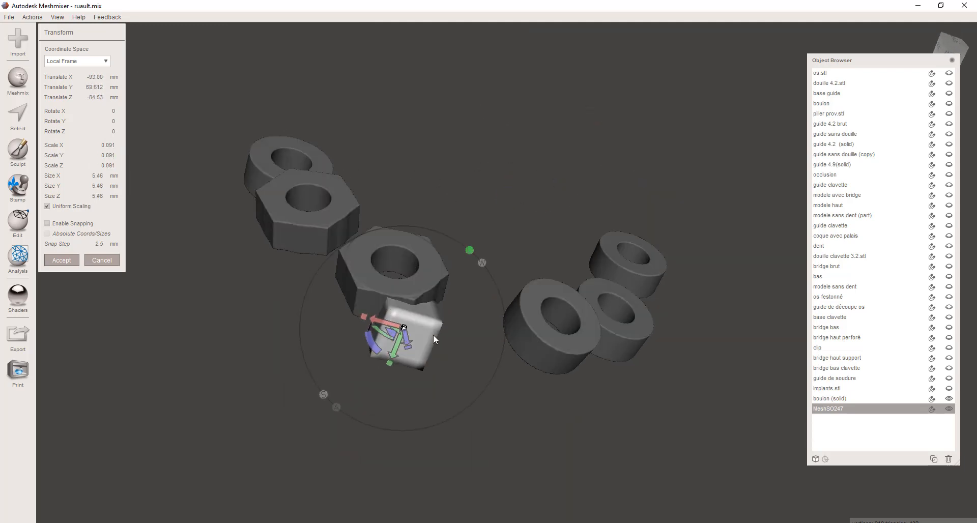
- Rotate the box about -17.28 degrees around X and resize it to about 5.66 x 4.22 x 5.66 mm
left_click_drag(403, 327, 446, 339)
right_click_drag(446, 339, 330, 321)
left_click_drag(340, 376, 375, 368)
right_click_drag(374, 368, 417, 416)
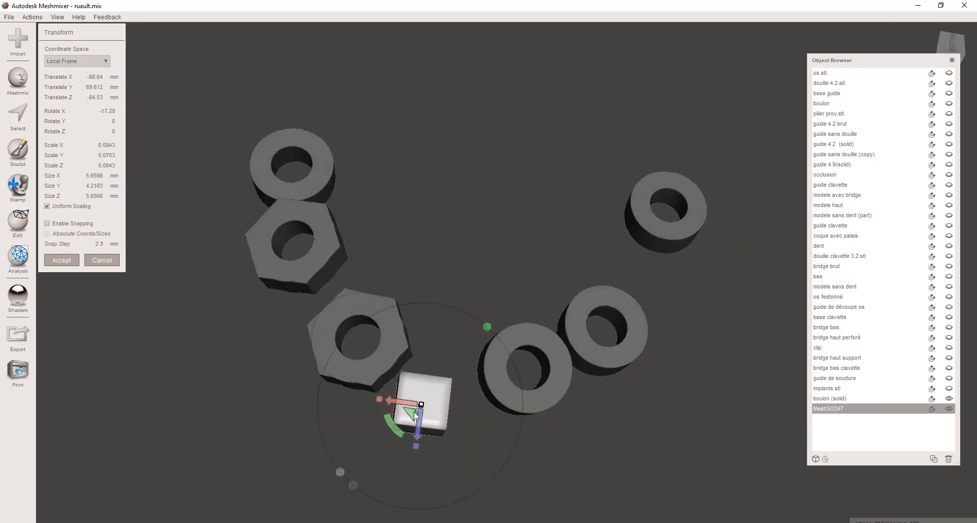
- Place the box in the open area enclosed by the nuts and rings and accept the transform
left_click_drag(420, 423, 441, 257)
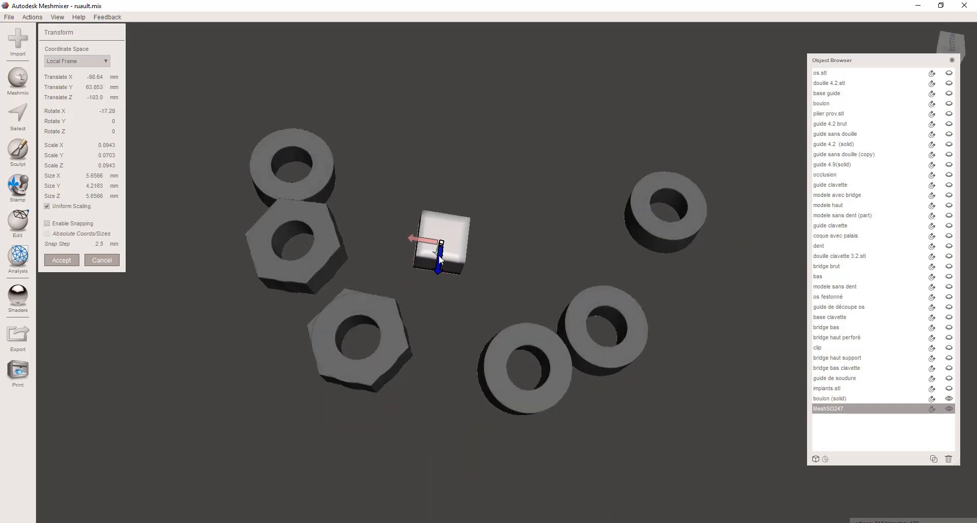
left_click(68, 260)
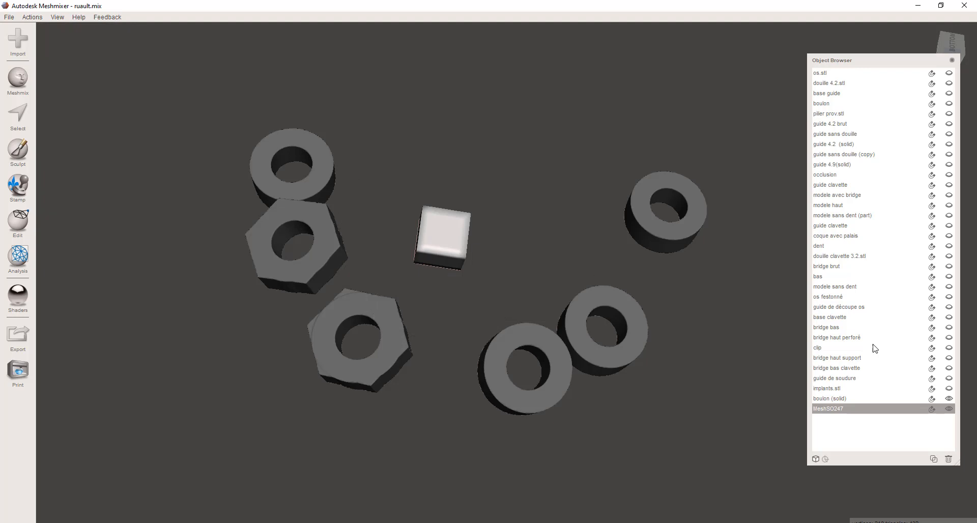
- Duplicate the box and move the copy into the gap between the nearest hexagonal nut and the neighbouring ring
left_click(933, 459)
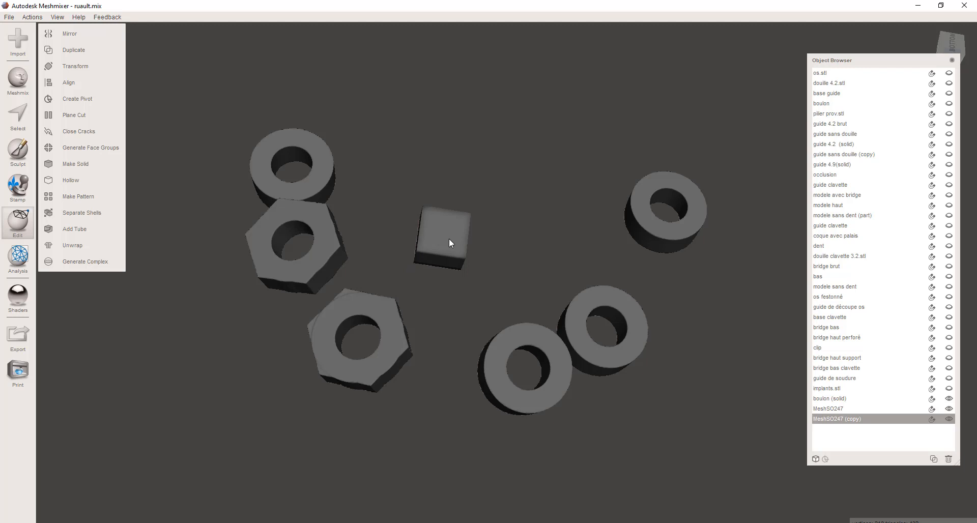
key("t")
left_click_drag(431, 271, 414, 378)
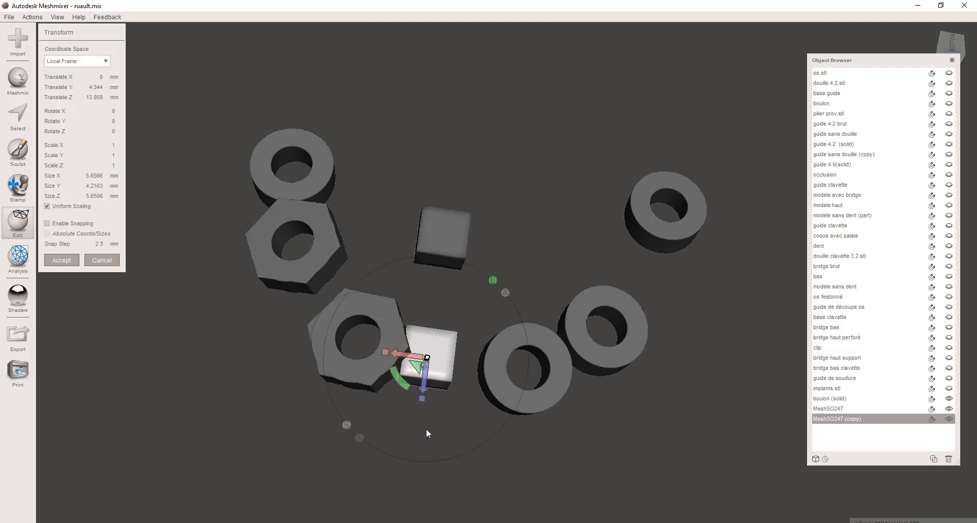
right_click_drag(427, 430, 432, 256)
left_click_drag(437, 253, 441, 238)
- Stretch the copied box into a connector reaching both the nut and the ring, about 15.16 x 3.79 x 8.98 mm
left_click_drag(403, 207, 139, 198)
right_click_drag(198, 201, 415, 420)
left_click_drag(421, 380, 372, 375)
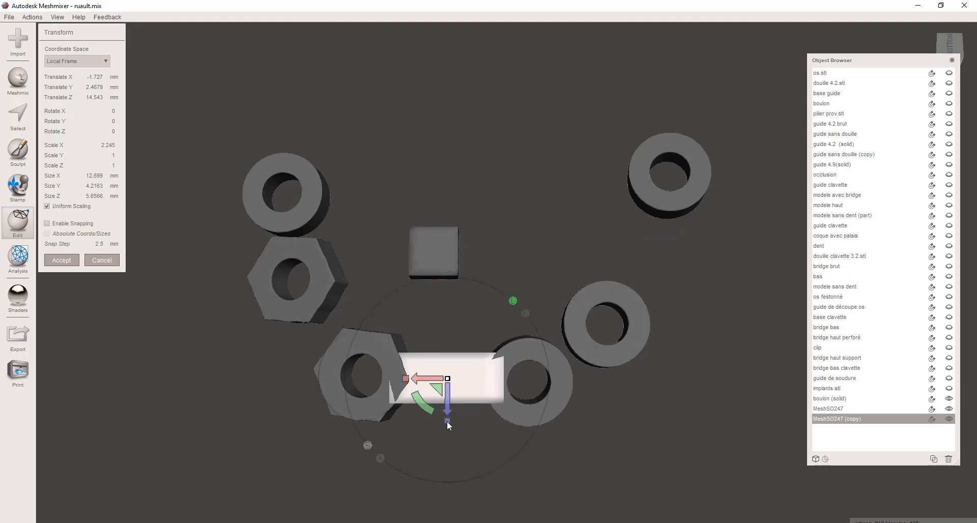
left_click_drag(447, 420, 444, 448)
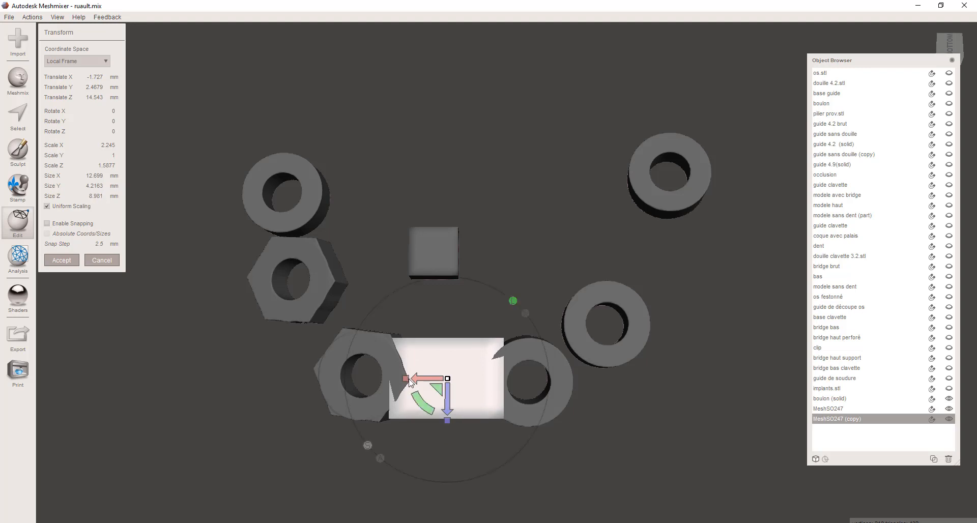
left_click_drag(410, 380, 326, 368)
right_click_drag(292, 365, 446, 240)
left_click_drag(444, 268, 446, 246)
- Tilt the connector to about -5.73, -0.87 and -4.27 degrees around X, Y and Z, adjust its height, and accept the transform
left_click_drag(443, 240, 418, 254)
right_click_drag(450, 308, 634, 332)
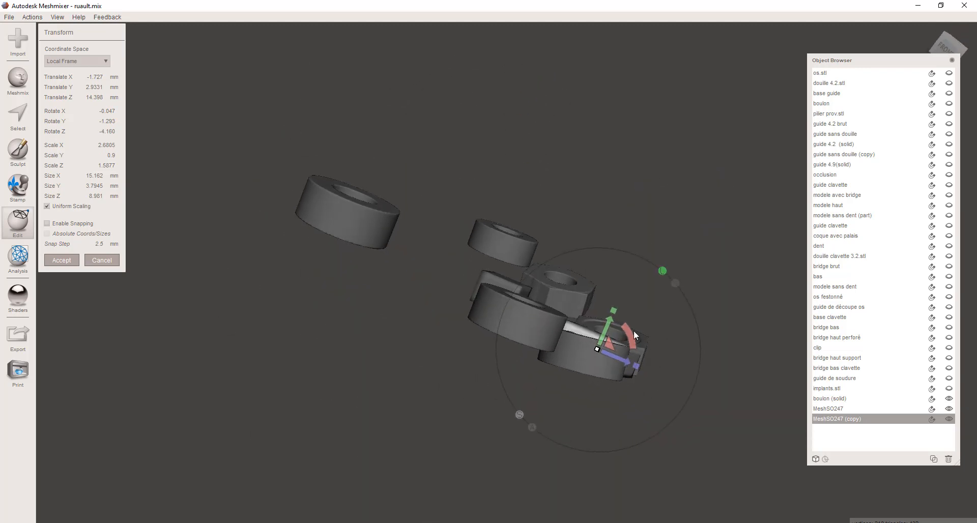
left_click_drag(634, 332, 630, 327)
right_click_drag(630, 326, 484, 323)
left_click_drag(426, 288, 425, 262)
right_click_drag(425, 262, 446, 426)
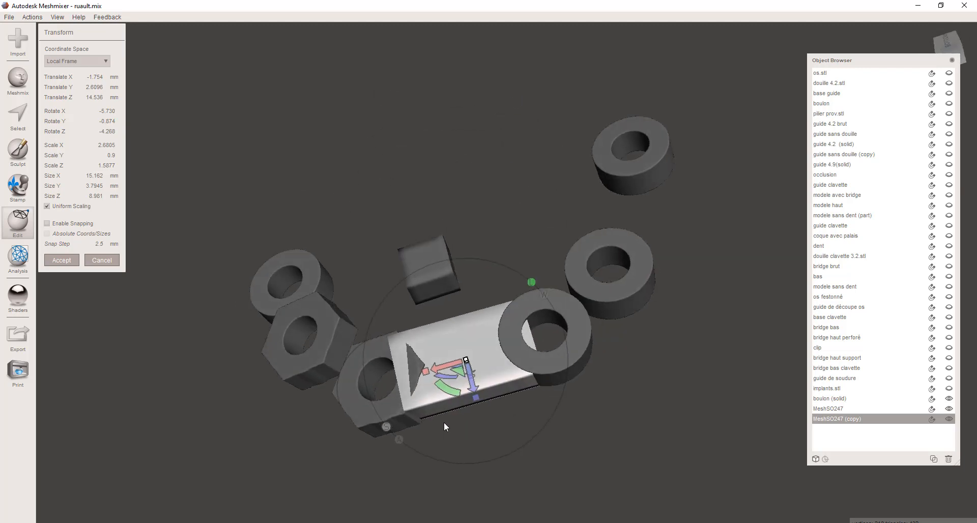
left_click(62, 260)
- Sculpt the connector's end out of the hexagonal nut's hole with a volume brush at strength 46, size 42 and depth -36
right_click_drag(168, 310, 386, 322)
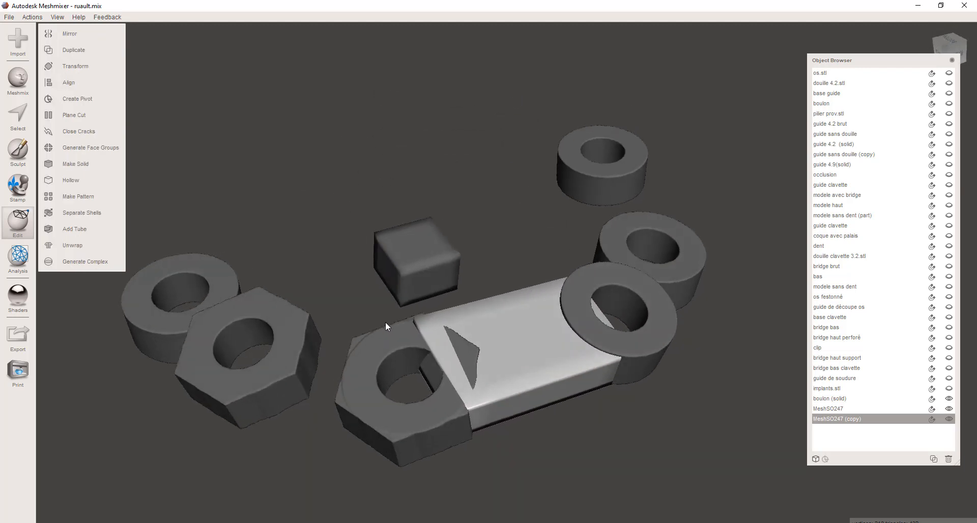
left_click(21, 144)
right_click_drag(245, 159, 292, 167)
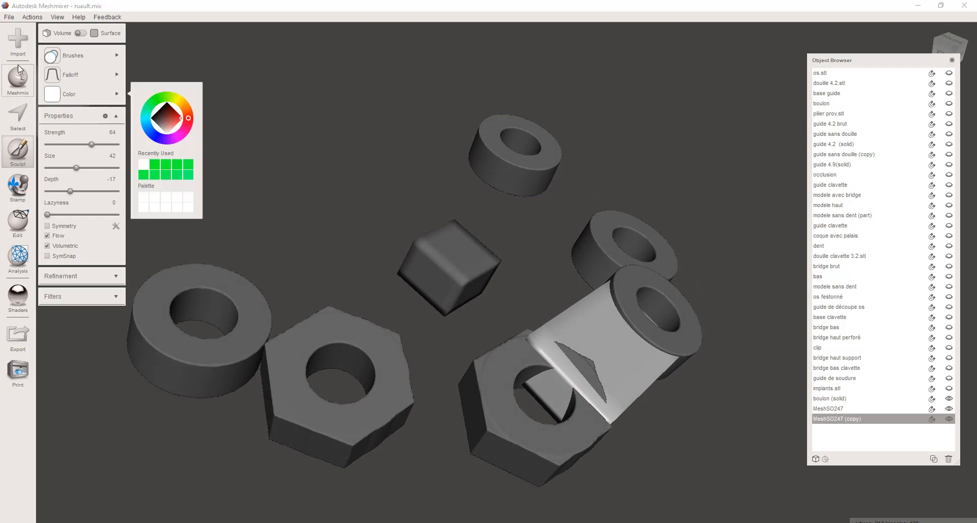
mouse_move(76, 55)
left_click(222, 181)
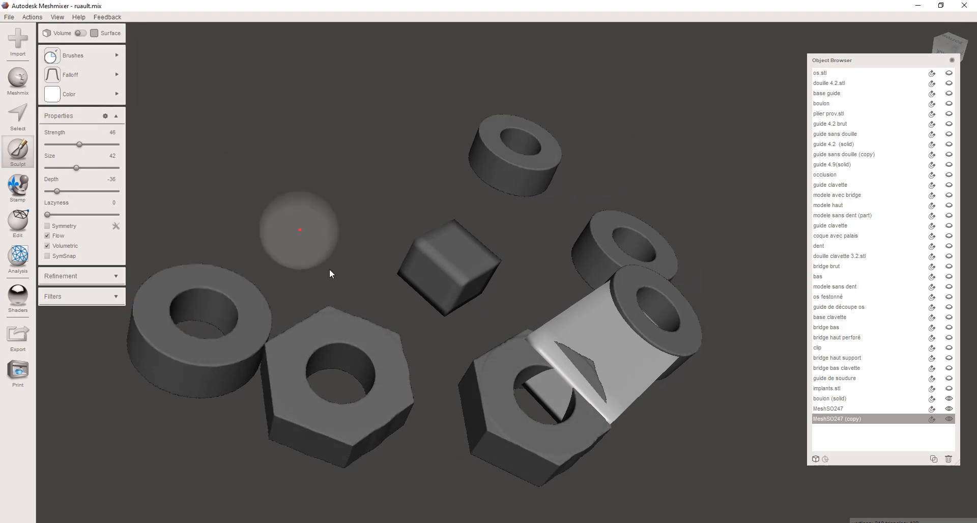
left_click_drag(547, 393, 548, 392)
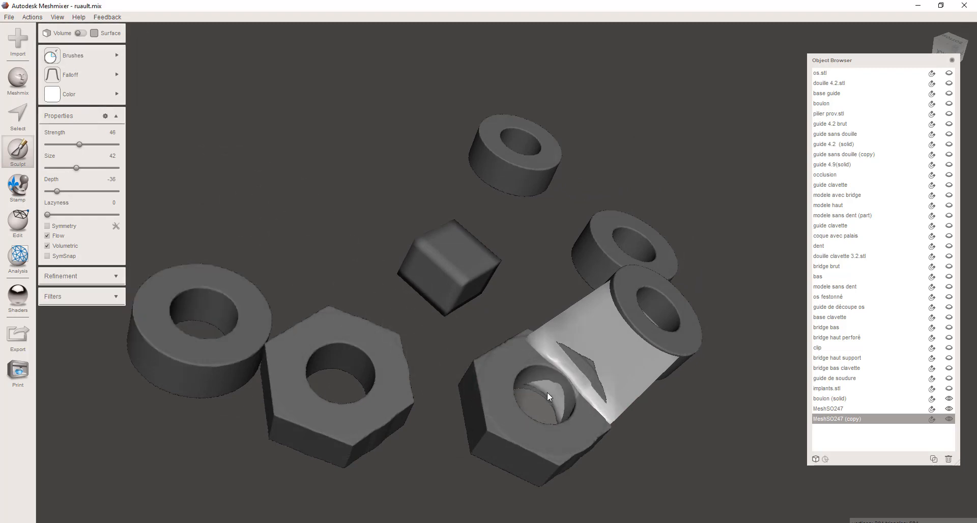
- Sculpt the connector back from the ring's hole, rework its end at the nut's hole, and leave sculpting
right_click_drag(554, 387, 530, 157)
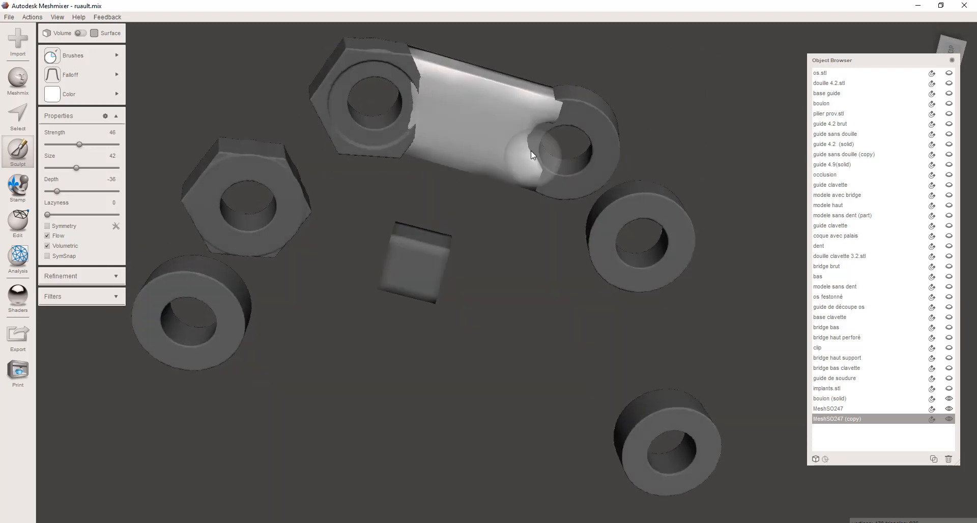
mouse_move(561, 113)
left_mouse_down()
mouse_move(545, 180)
mouse_move(414, 102)
mouse_move(408, 125)
left_mouse_up()
mouse_move(408, 124)
right_mouse_down()
mouse_move(371, 338)
mouse_move(356, 349)
right_mouse_up()
left_click_drag(356, 349, 351, 396)
right_click_drag(458, 425, 460, 348)
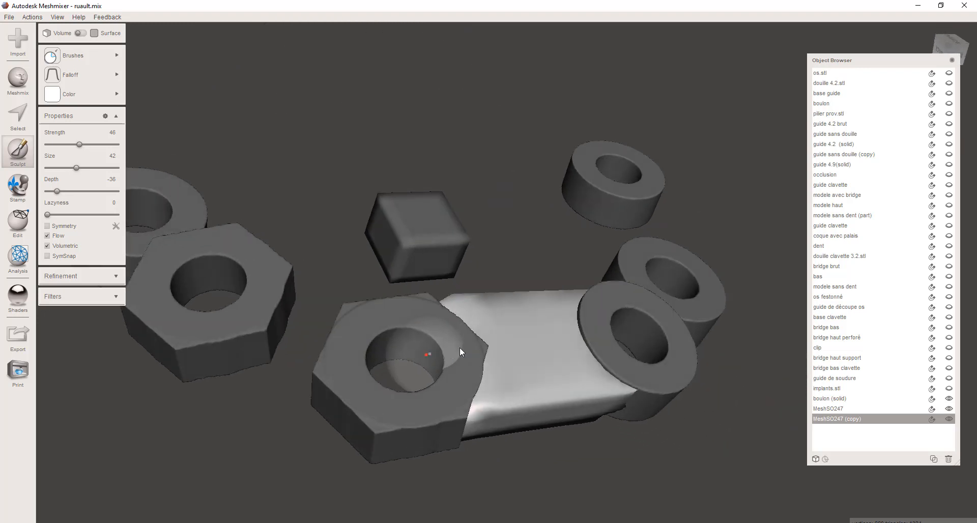
key("Escape")
- Select the boulon (solid) and MeshSO247 (copy) objects together and combine them into one object
left_click(596, 197)
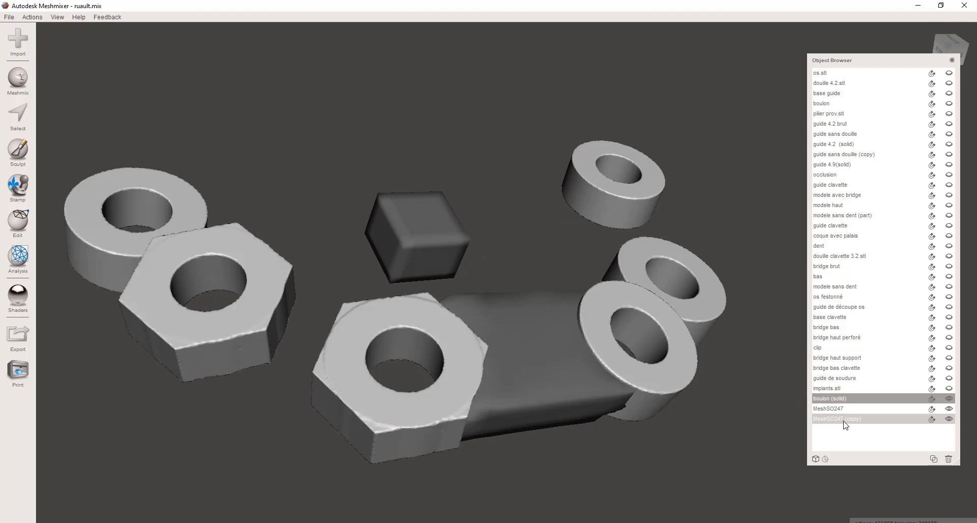
left_click(844, 419, "shift")
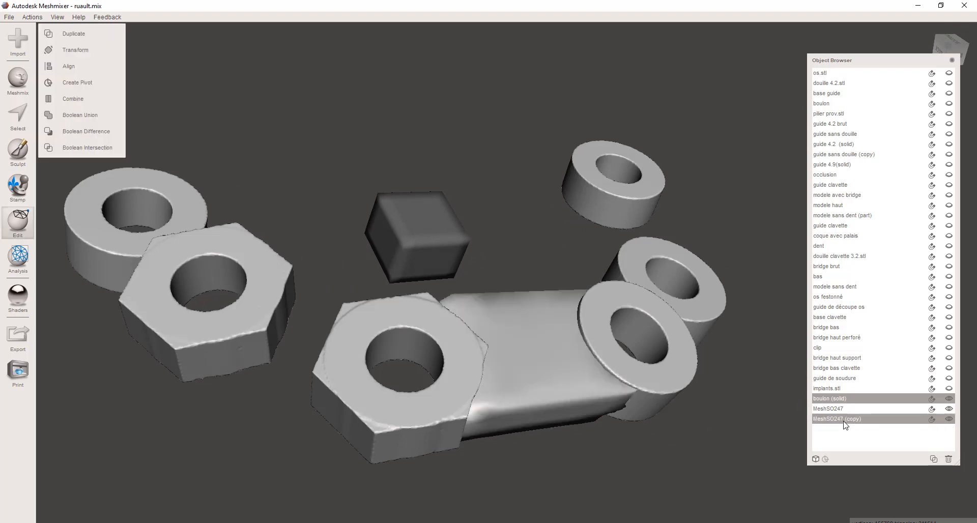
left_click(67, 98)
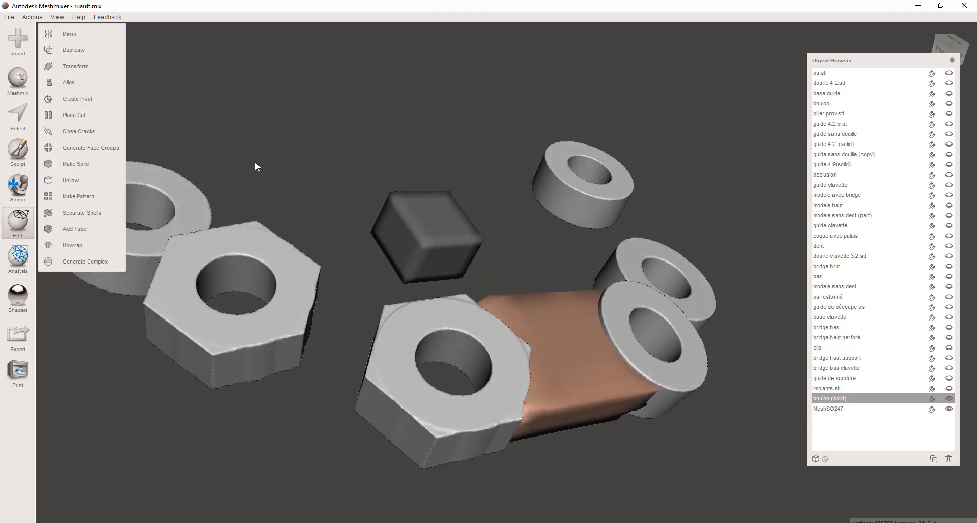
- Hide boulon (solid) and display guide 4.2 brut, followed by guide 4.2 (solid) in its place, to examine the connected guide
scroll(255, 162, "down", 3)
right_click_drag(271, 161, 417, 199)
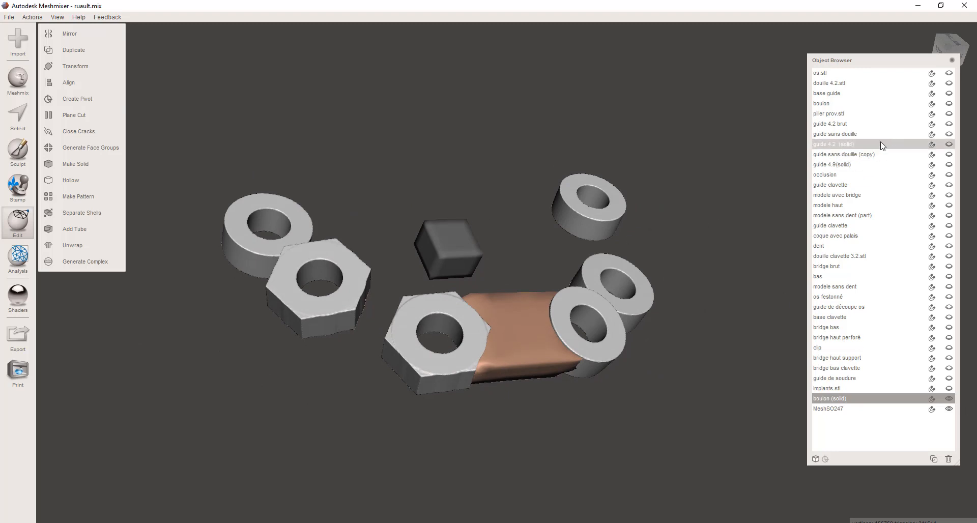
left_click(948, 124)
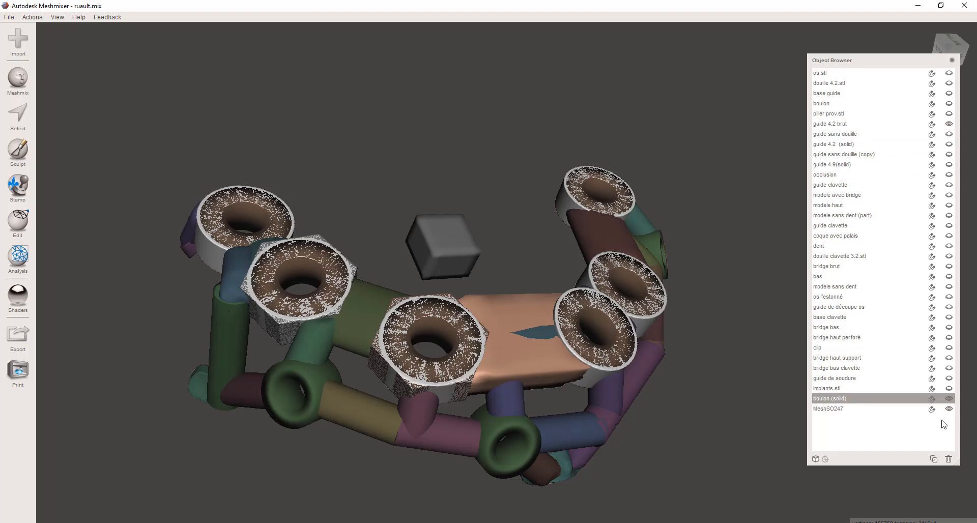
left_click(950, 401)
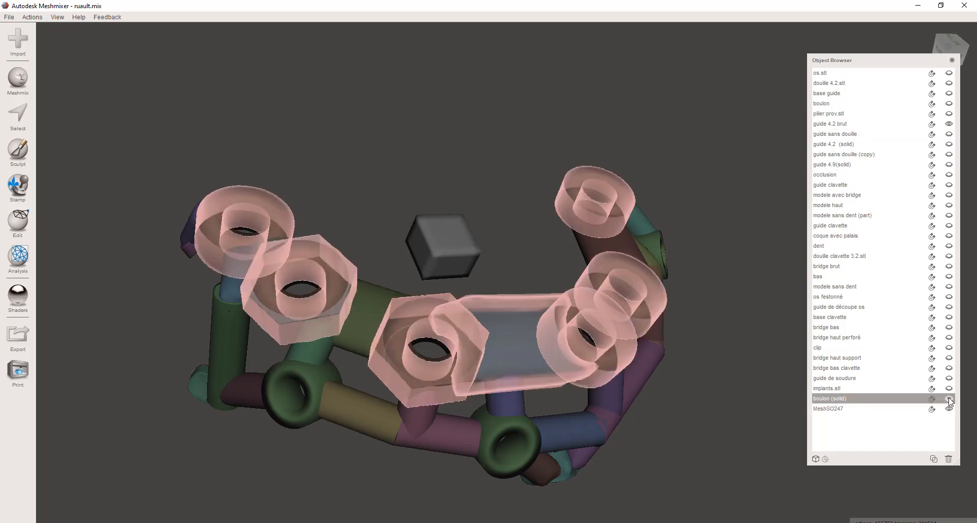
left_click(560, 432)
right_click_drag(734, 361, 738, 324)
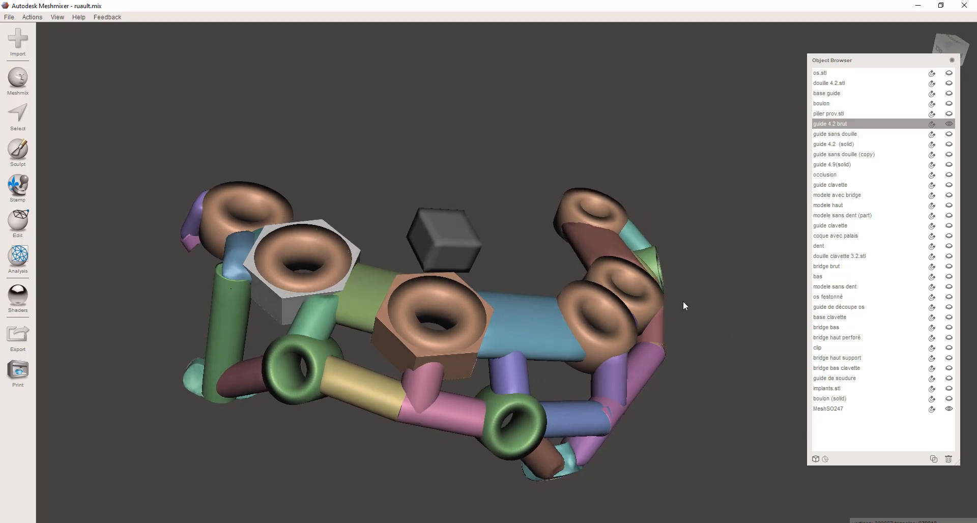
left_click(838, 144)
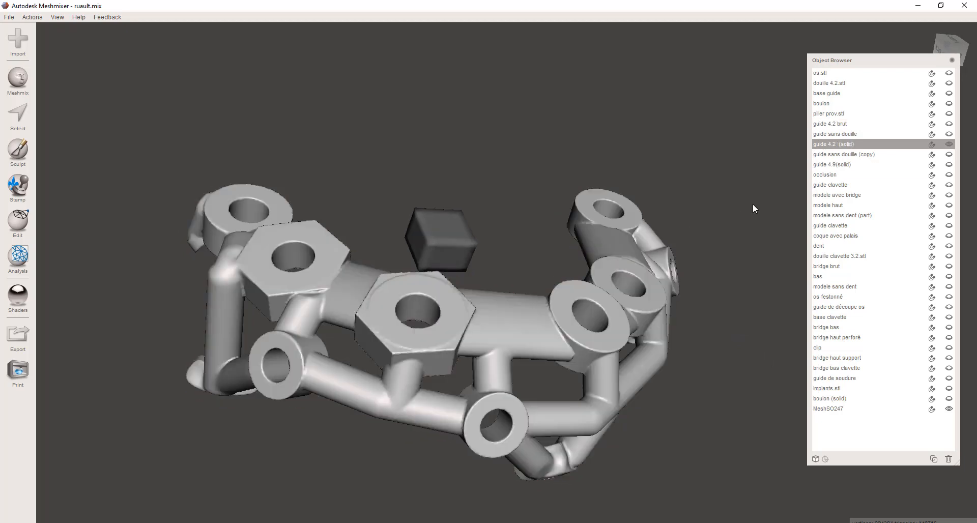